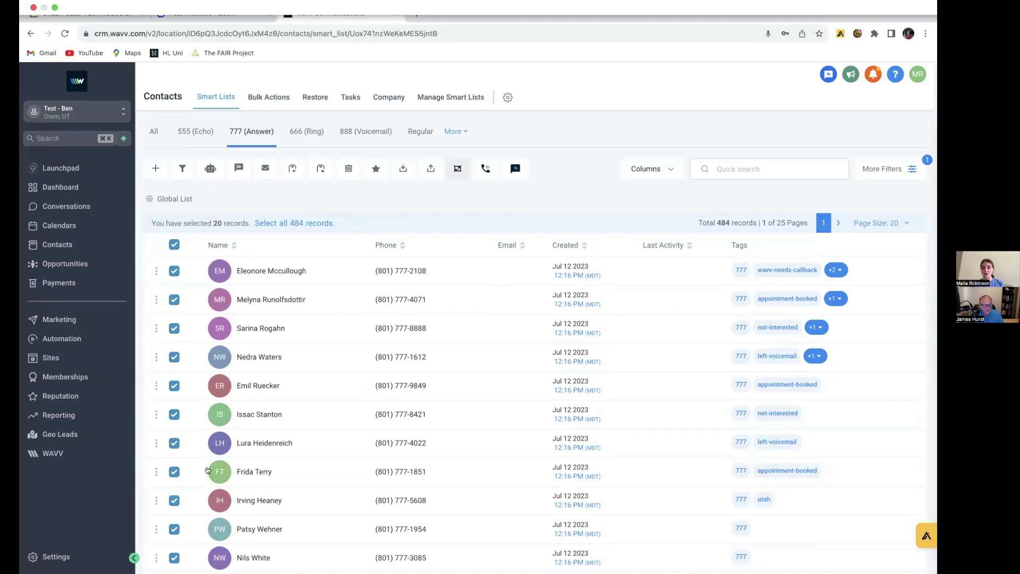
# Launch the power dialer for the selected contacts using computer microphone and speakers, and start the session.
pyautogui.click(485, 168)
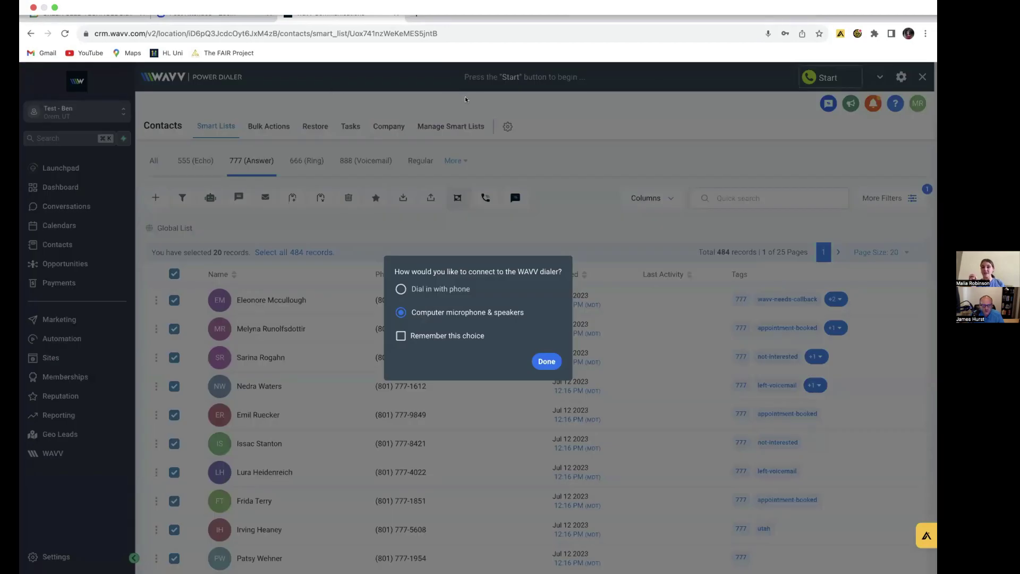
pyautogui.click(547, 361)
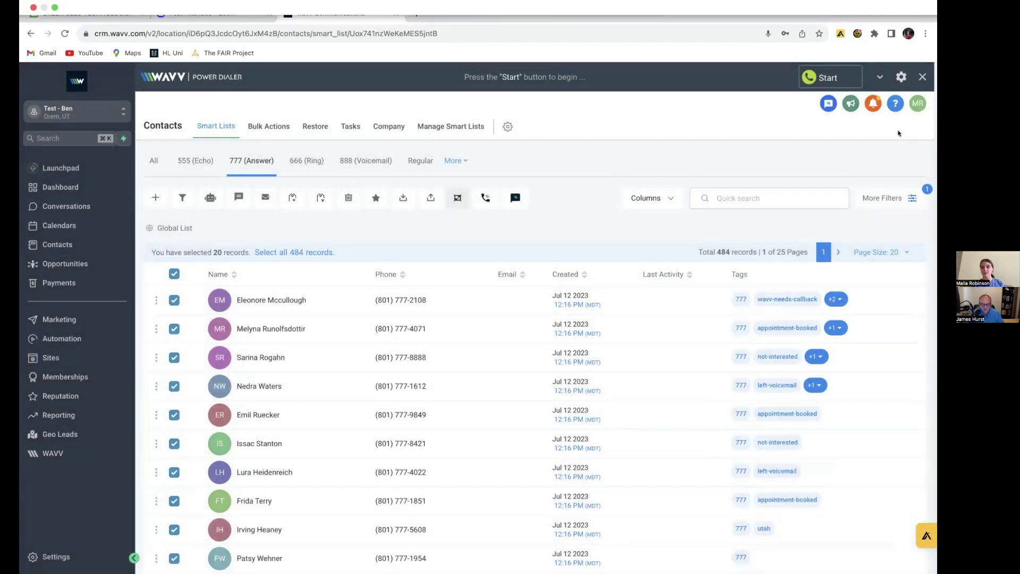
pyautogui.click(827, 76)
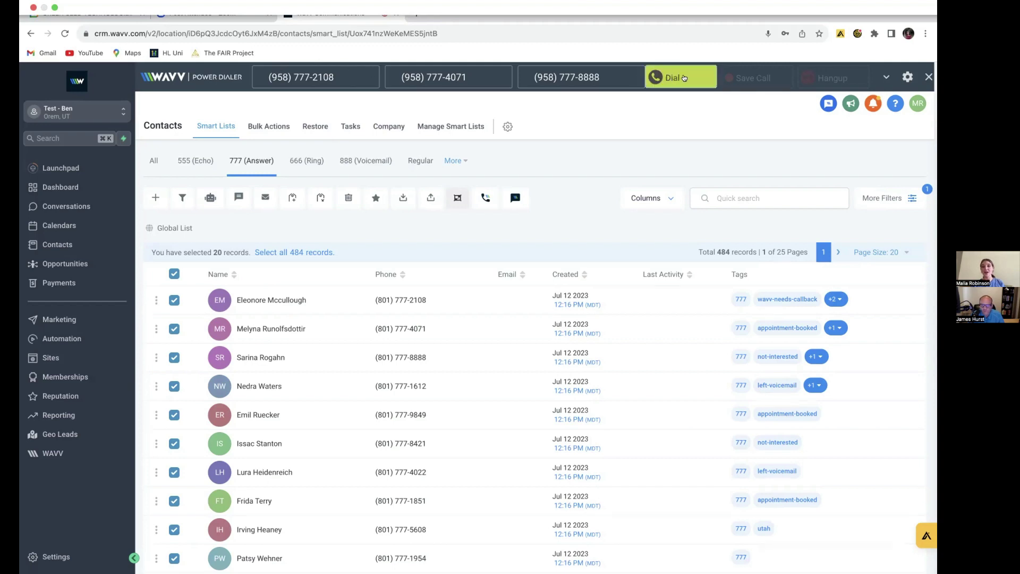
pyautogui.click(684, 77)
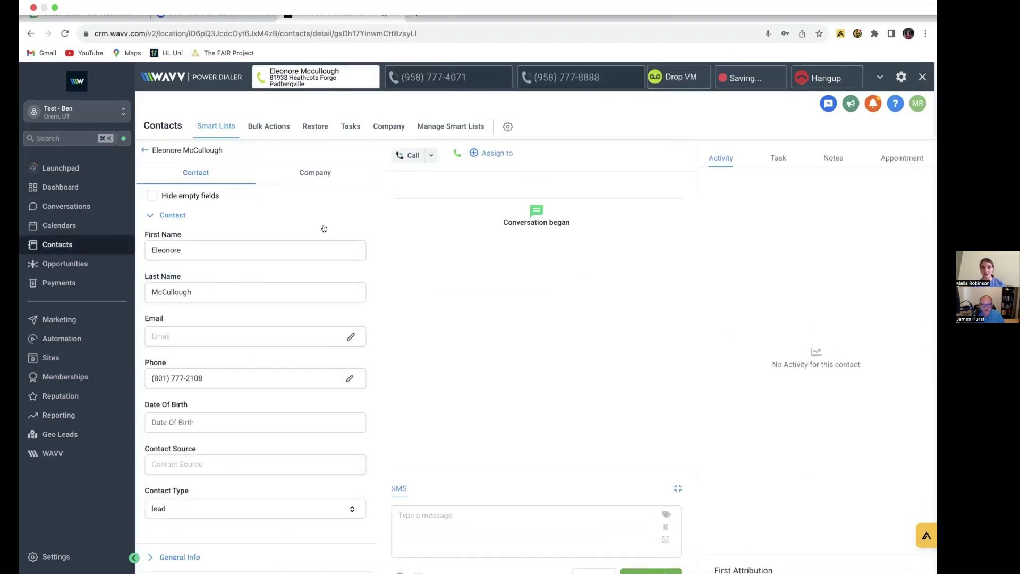
pyautogui.click(827, 78)
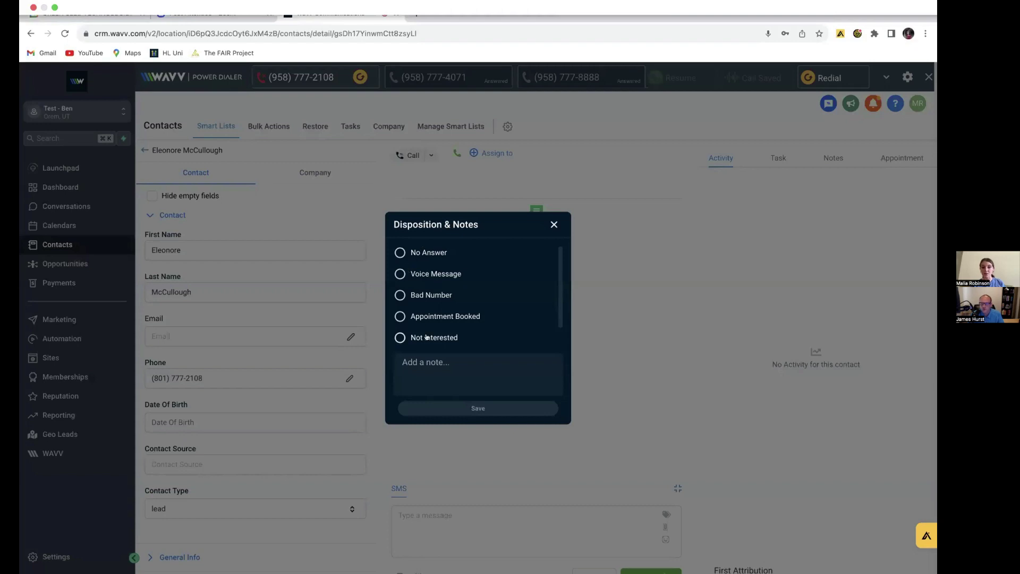
pyautogui.scroll(-1, 422, 303)
# Save the call with the Appointment Booked disposition and a short note.
pyautogui.click(423, 302)
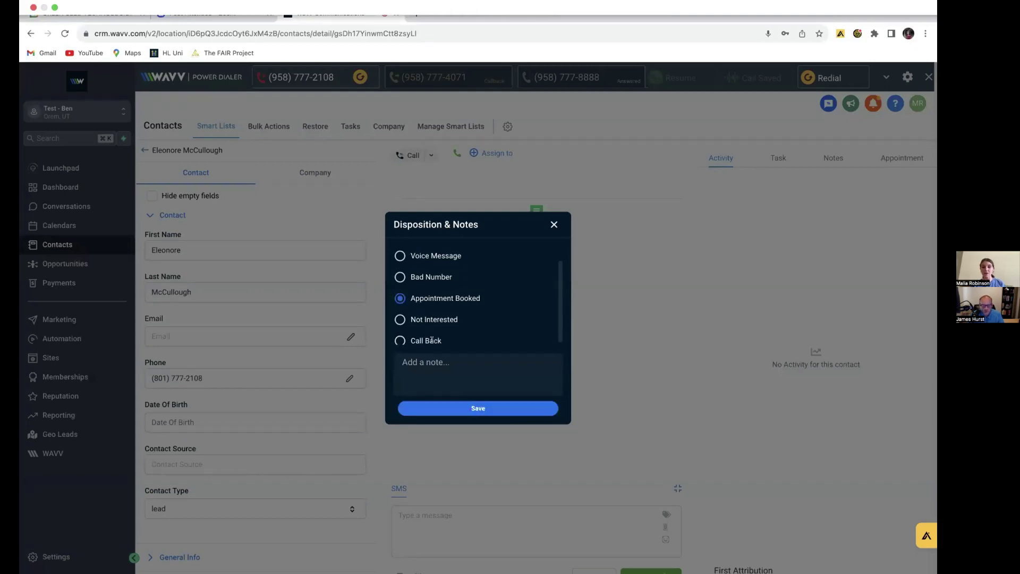
pyautogui.click(437, 369)
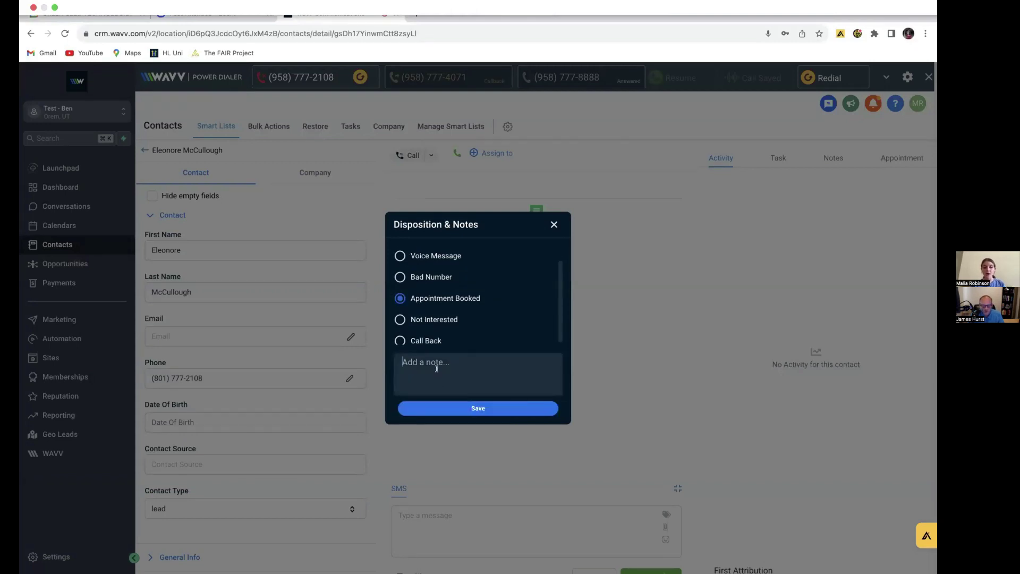
pyautogui.write('8/16')
pyautogui.click(455, 409)
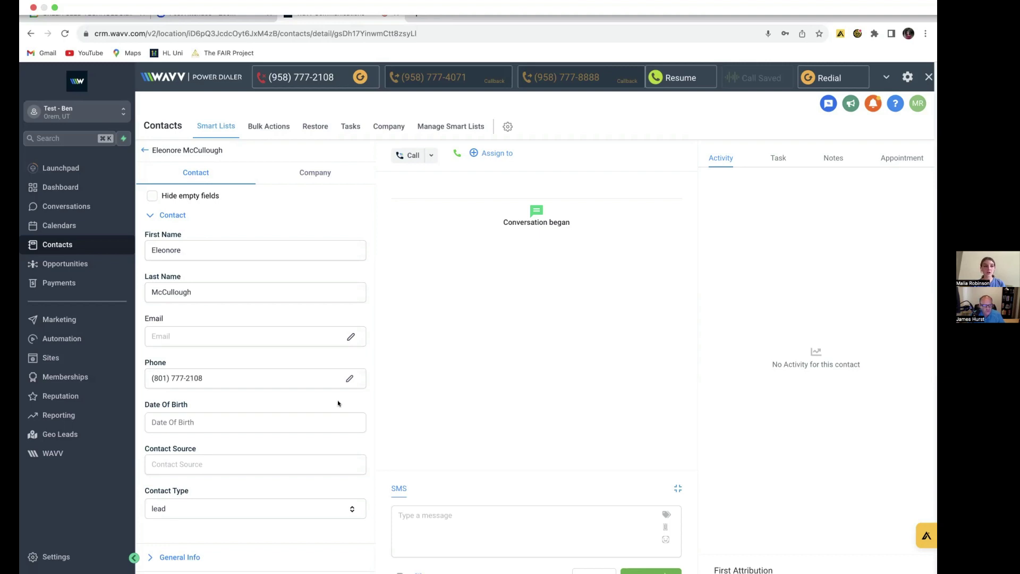
# In the dialer settings keep Dialing Lines at 3 and show the Voicemails page with Life Insurance Clients as default.
pyautogui.click(908, 77)
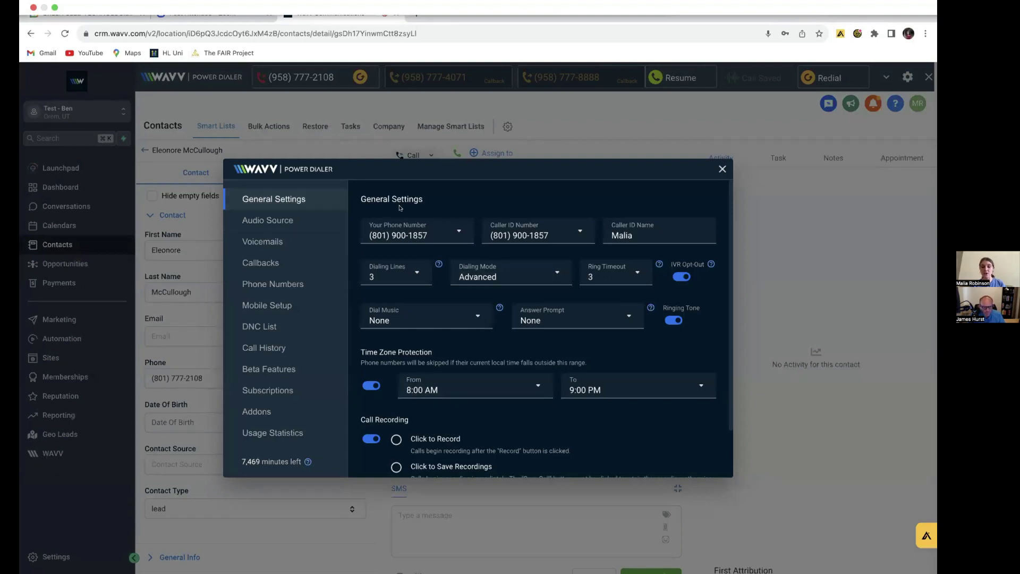
pyautogui.click(395, 275)
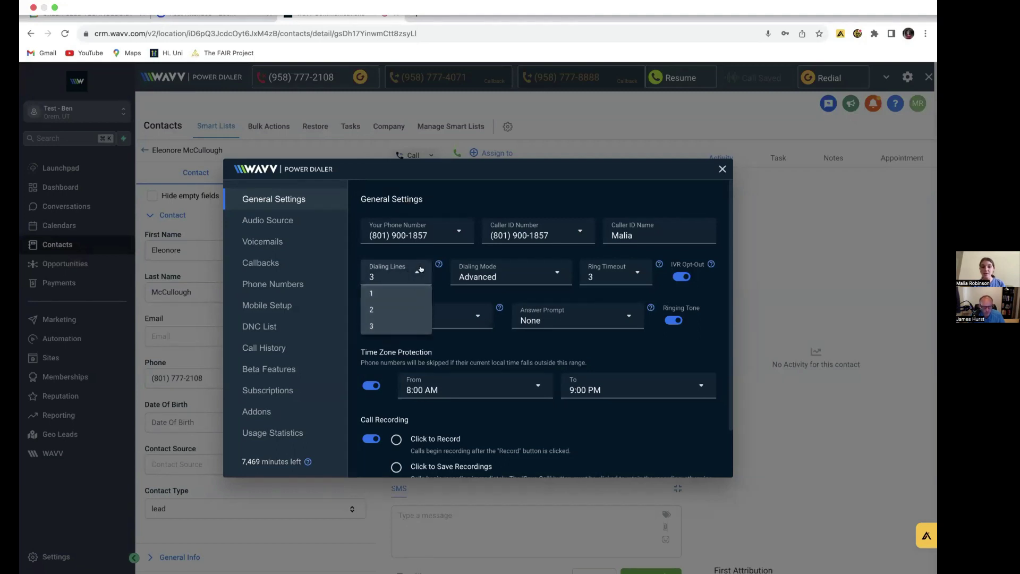
pyautogui.click(420, 270)
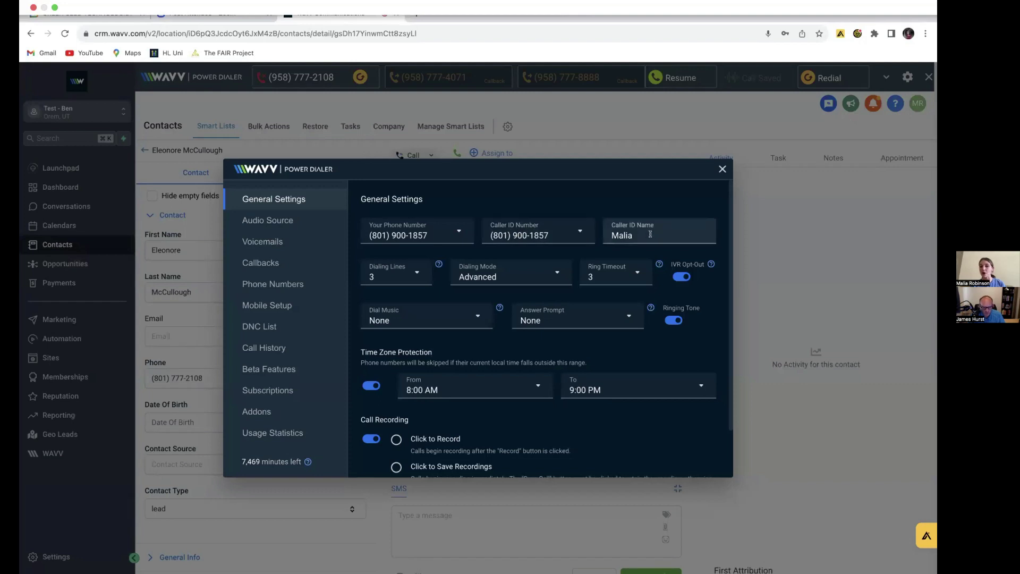
pyautogui.scroll(-2, 558, 319)
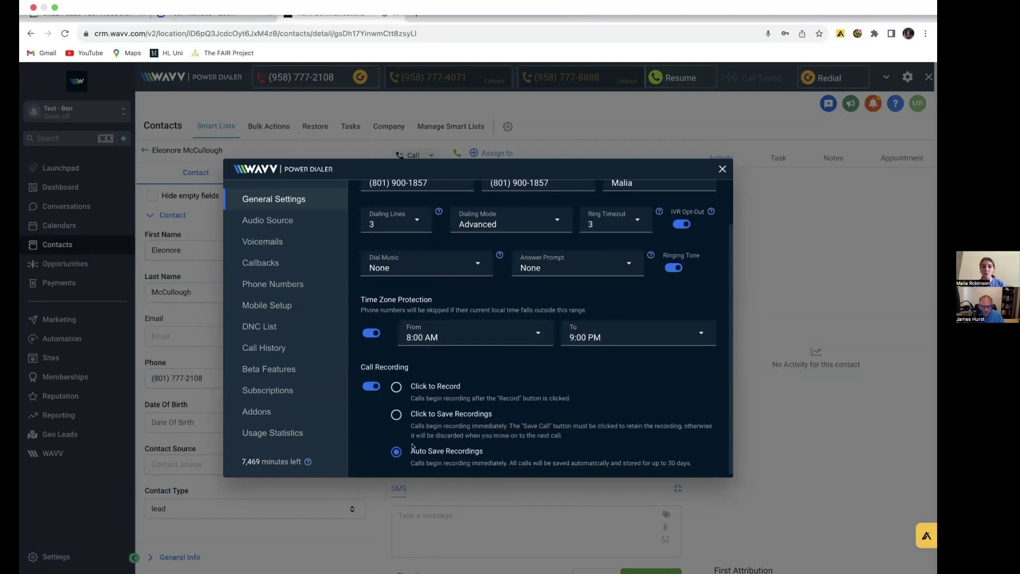
pyautogui.click(258, 241)
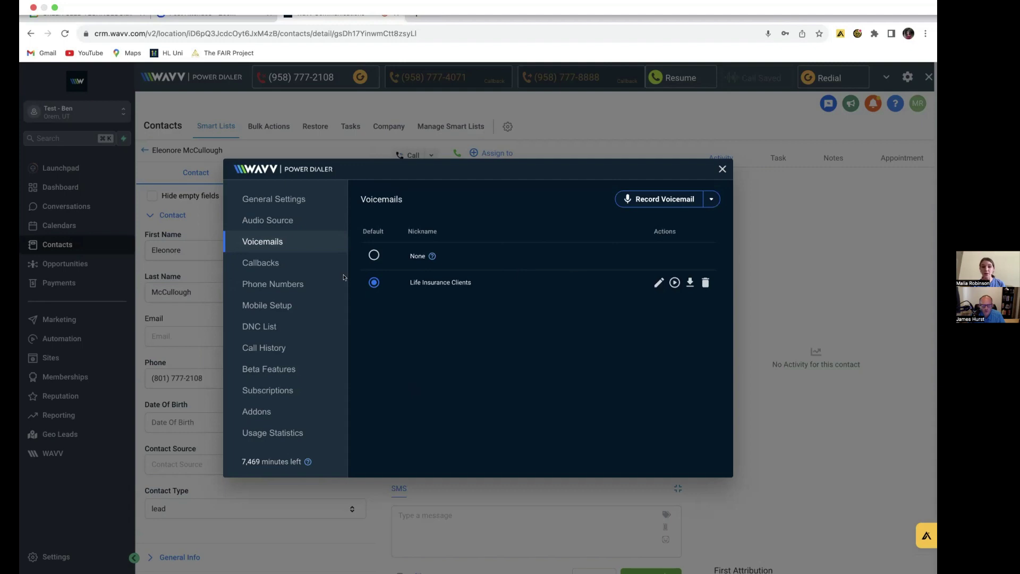
# Browse the Callbacks, Mobile Setup, DNC List, Call History and Beta Features settings pages.
pyautogui.click(260, 262)
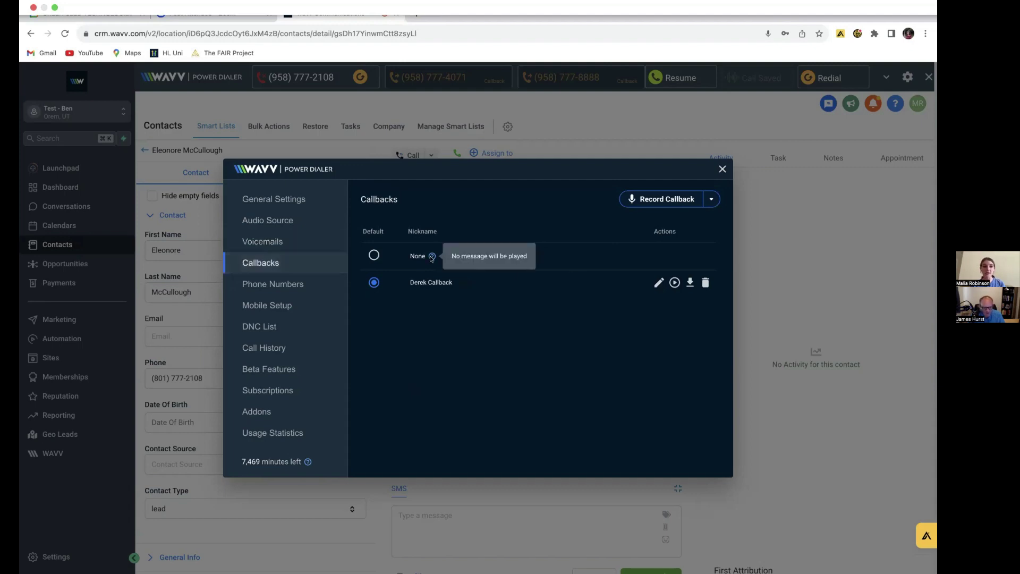
pyautogui.click(267, 305)
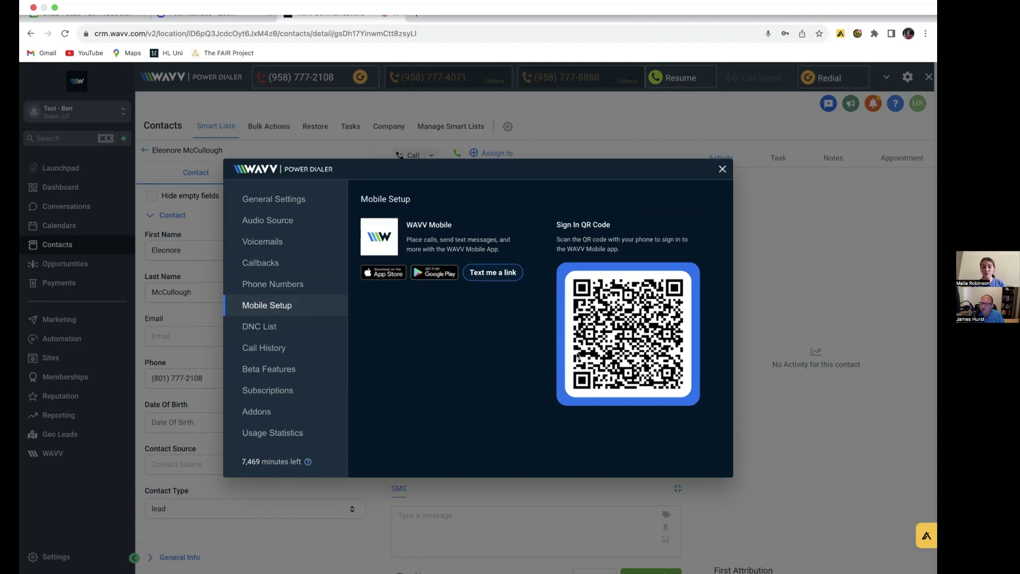
pyautogui.click(259, 326)
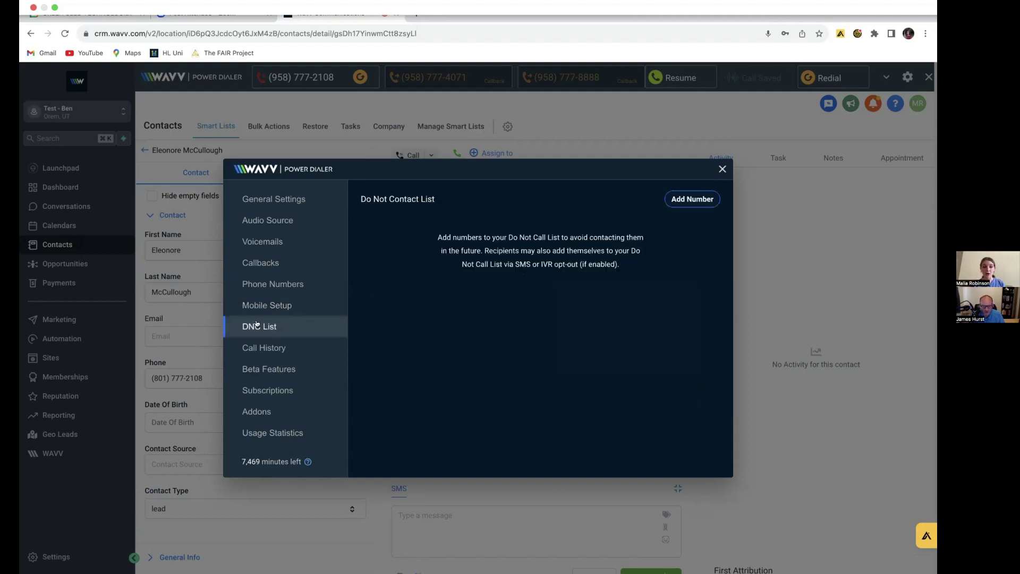
pyautogui.click(264, 348)
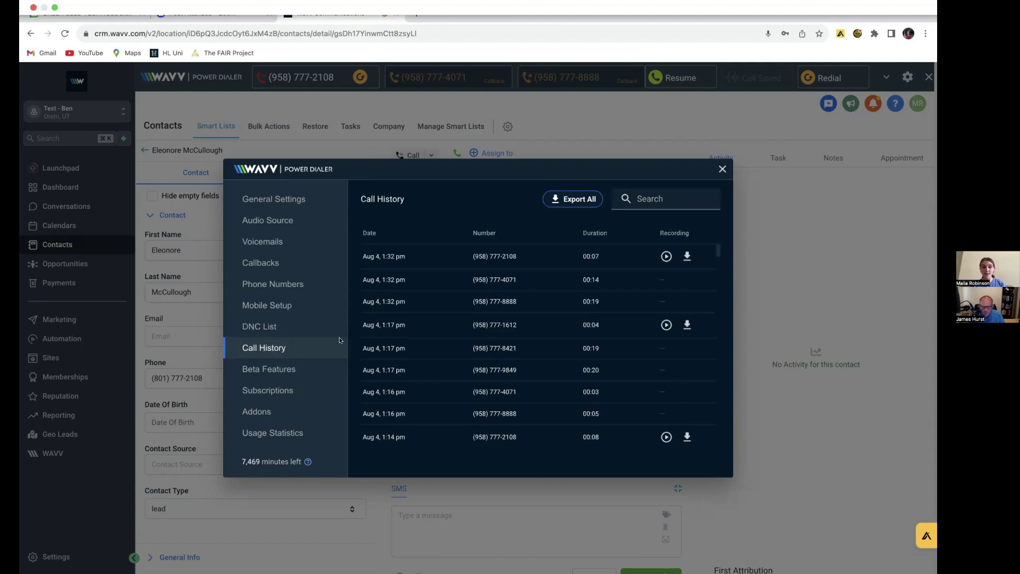
pyautogui.click(293, 369)
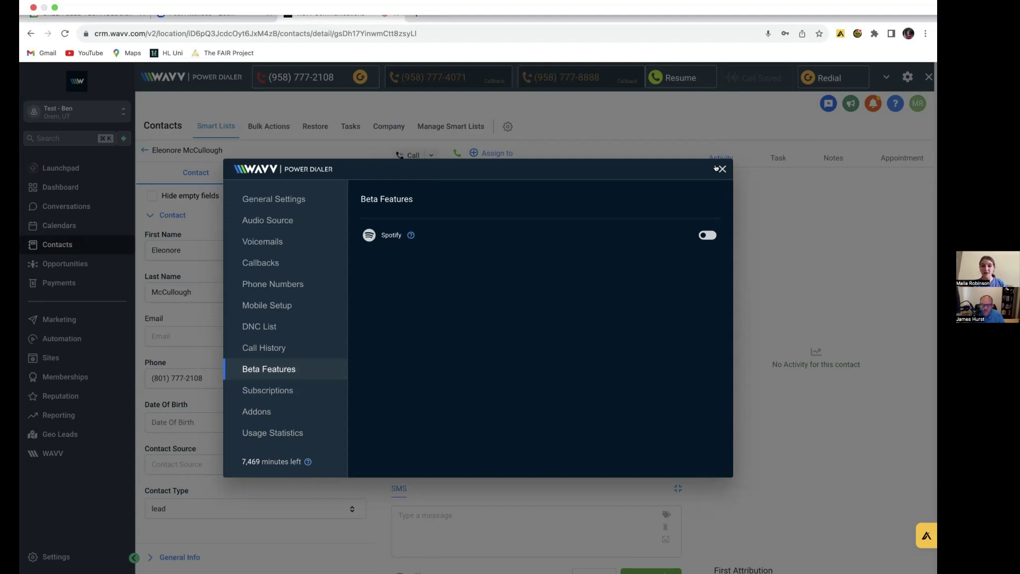
# Close the dialer settings and shut down the power dialer, confirming the close.
pyautogui.click(720, 169)
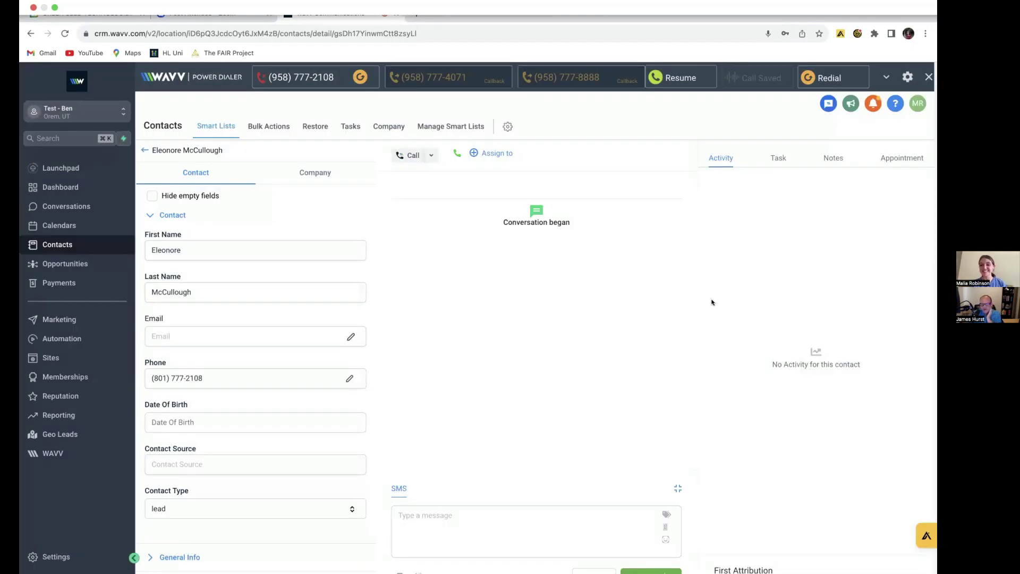
pyautogui.click(929, 76)
pyautogui.click(542, 328)
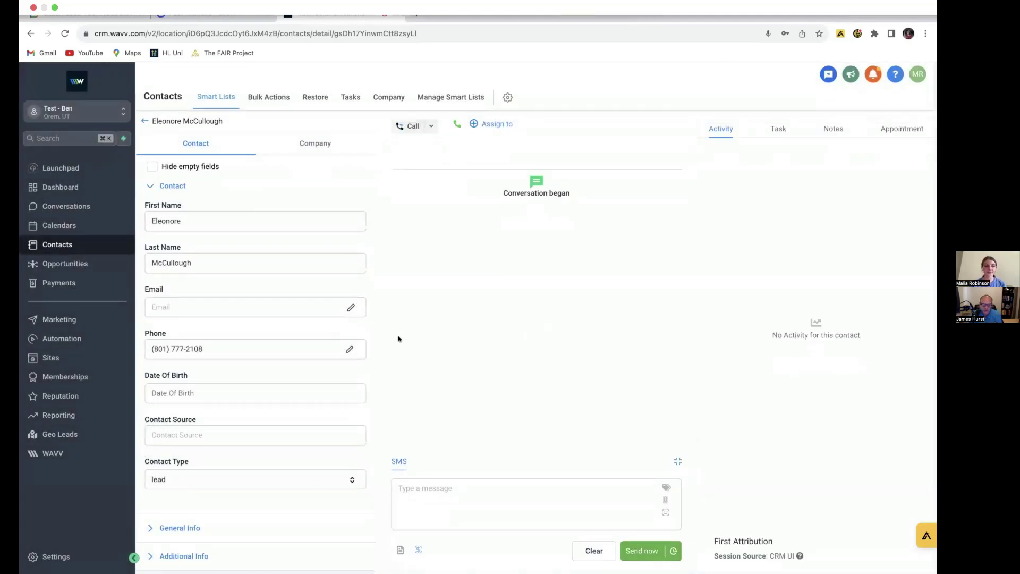
pyautogui.click(122, 110)
pyautogui.click(184, 127)
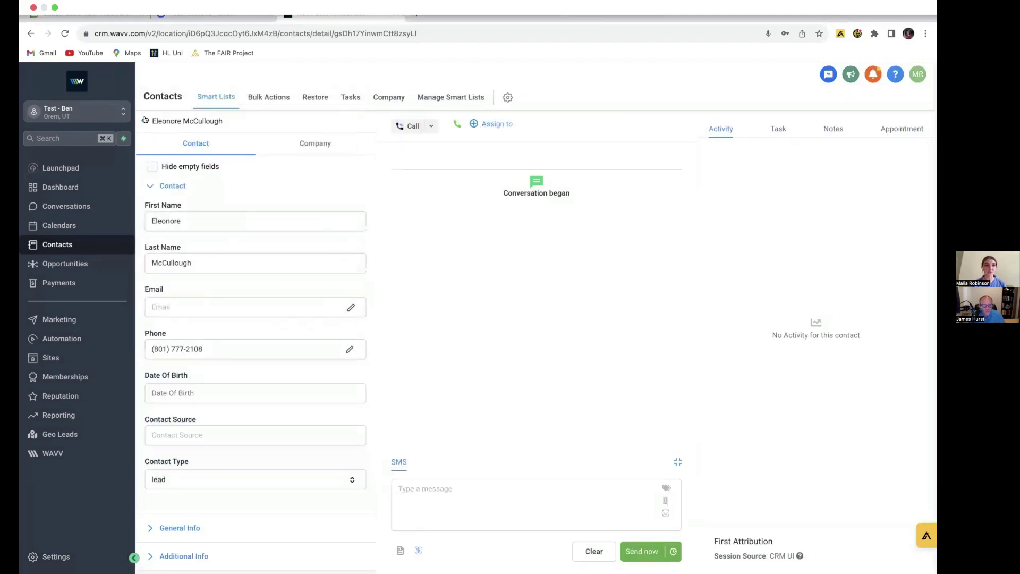
pyautogui.click(145, 120)
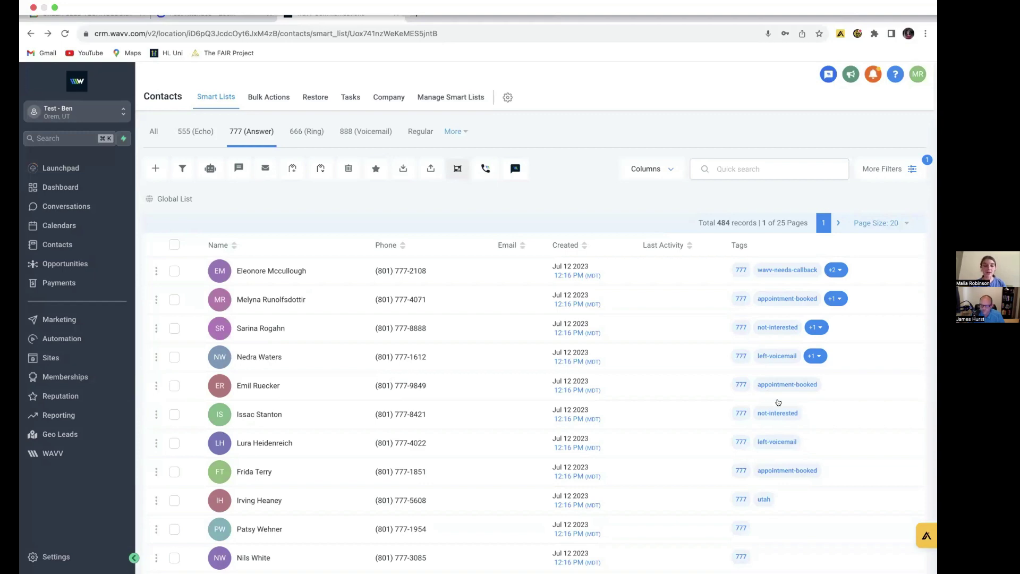
# Switch to the agency sub-accounts view and show WAVV Admin's six Call Dispositions with their tags.
pyautogui.click(106, 112)
pyautogui.click(173, 144)
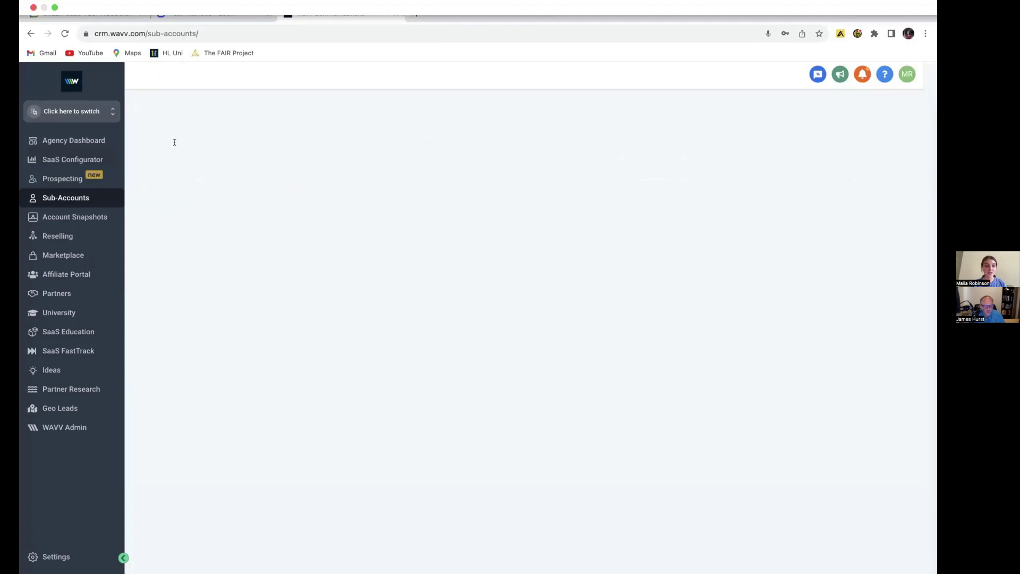
pyautogui.click(60, 428)
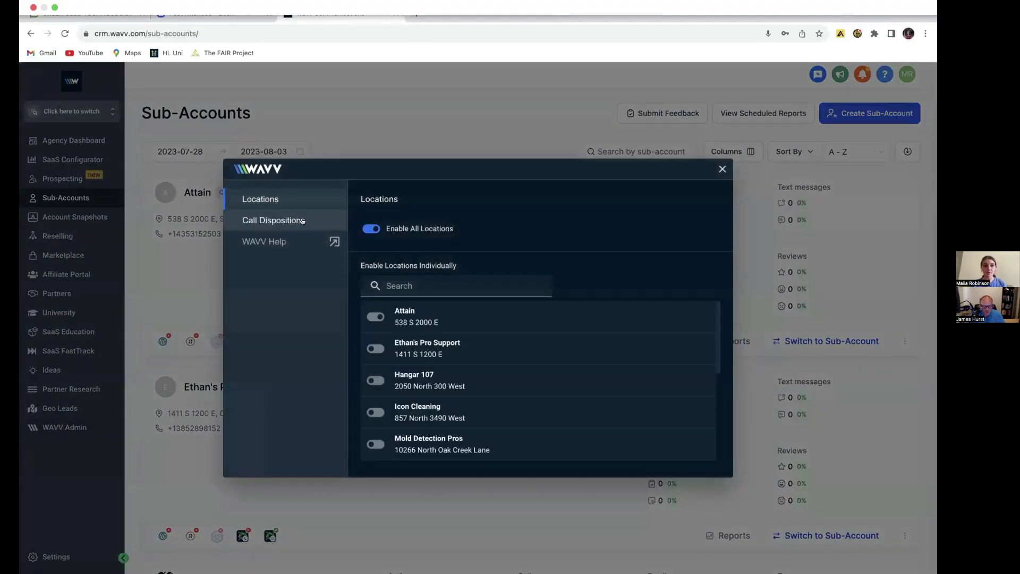
pyautogui.click(302, 221)
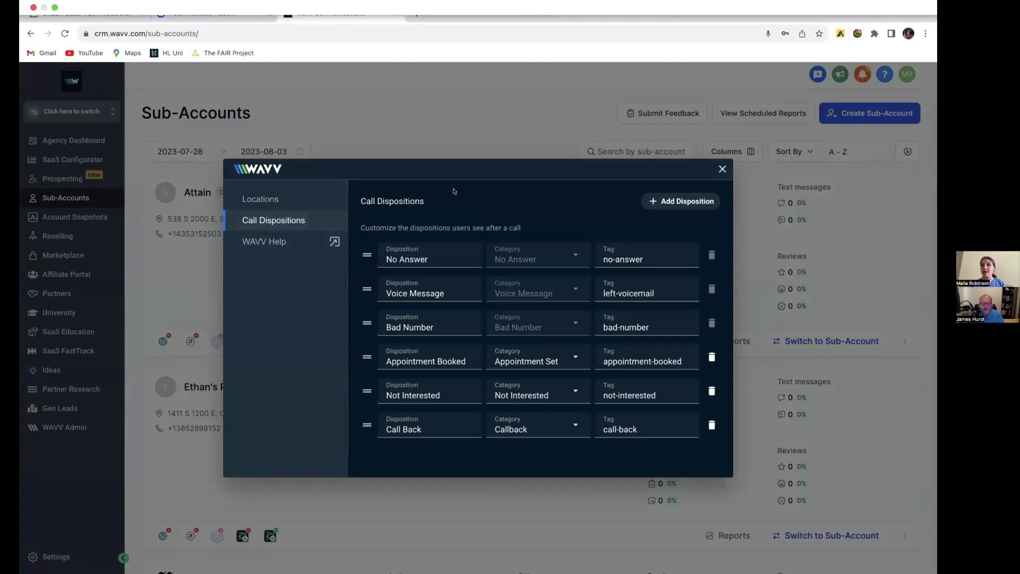